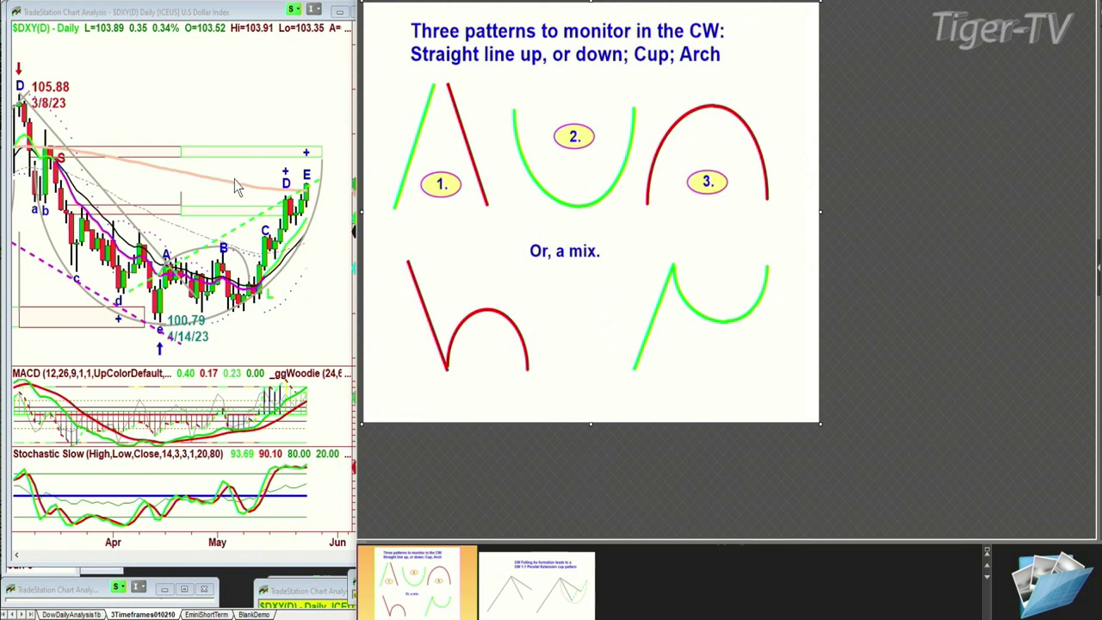
Find and display the ChapmanWave notation slide showing peaks A to D among the image thumbnails.
scroll(237, 187, up, 3)
scroll(63, 128, down, 3)
scroll(200, 262, down, 1)
scroll(883, 585, down, 3)
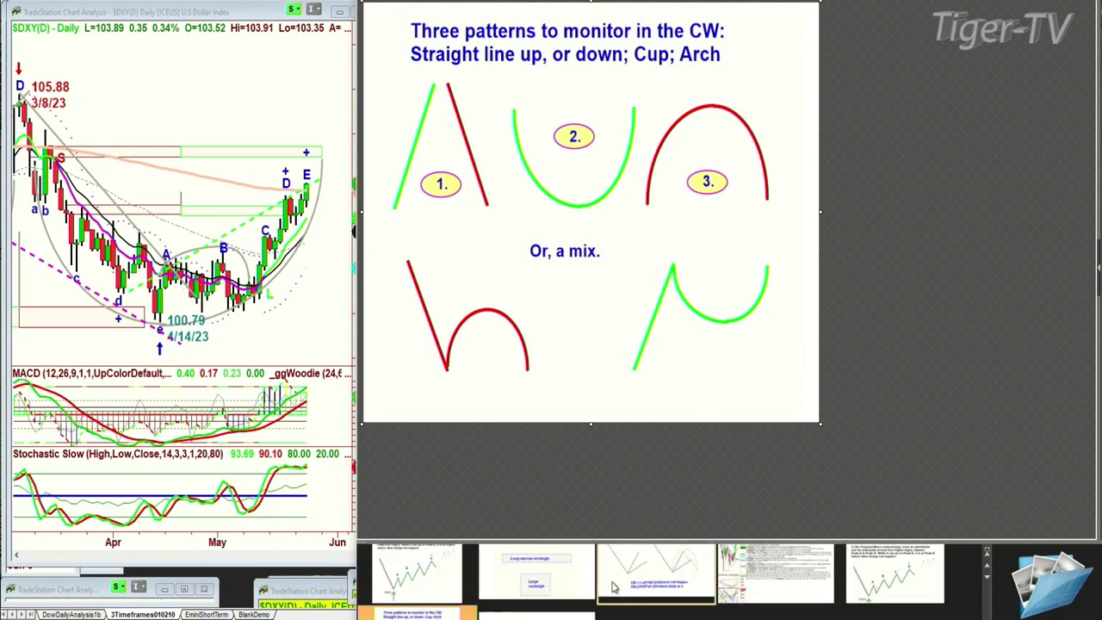
click(923, 581)
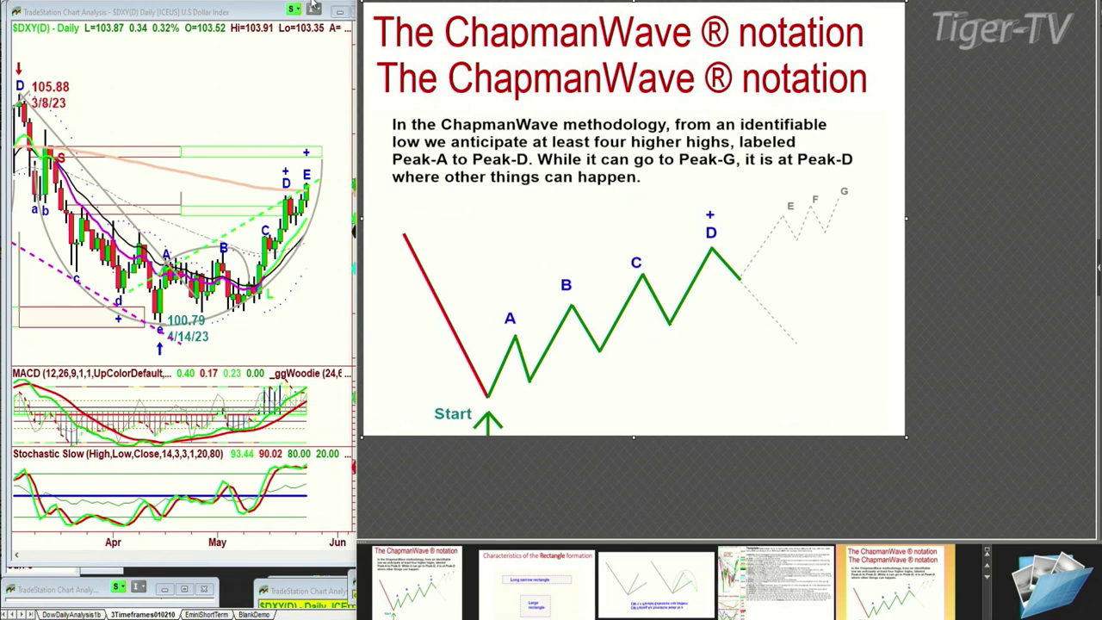
Switch to the TradeStation Dollar Index charts and mark the candles between peaks D and E on the daily chart with a yellow ellipse.
click(293, 58)
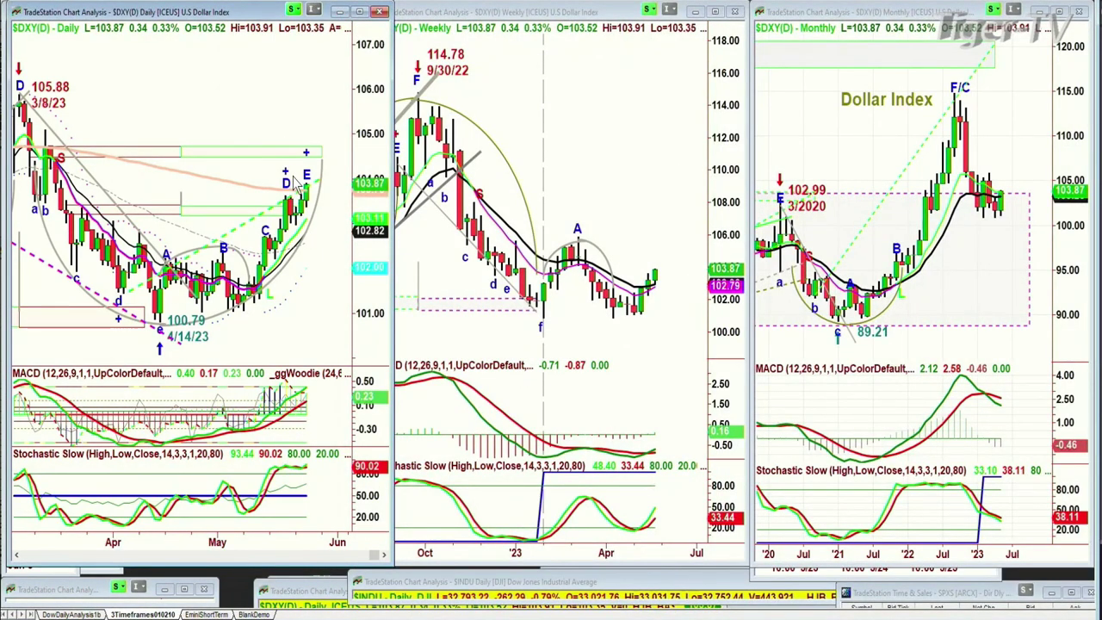
mouse_move(288, 131)
click(288, 132)
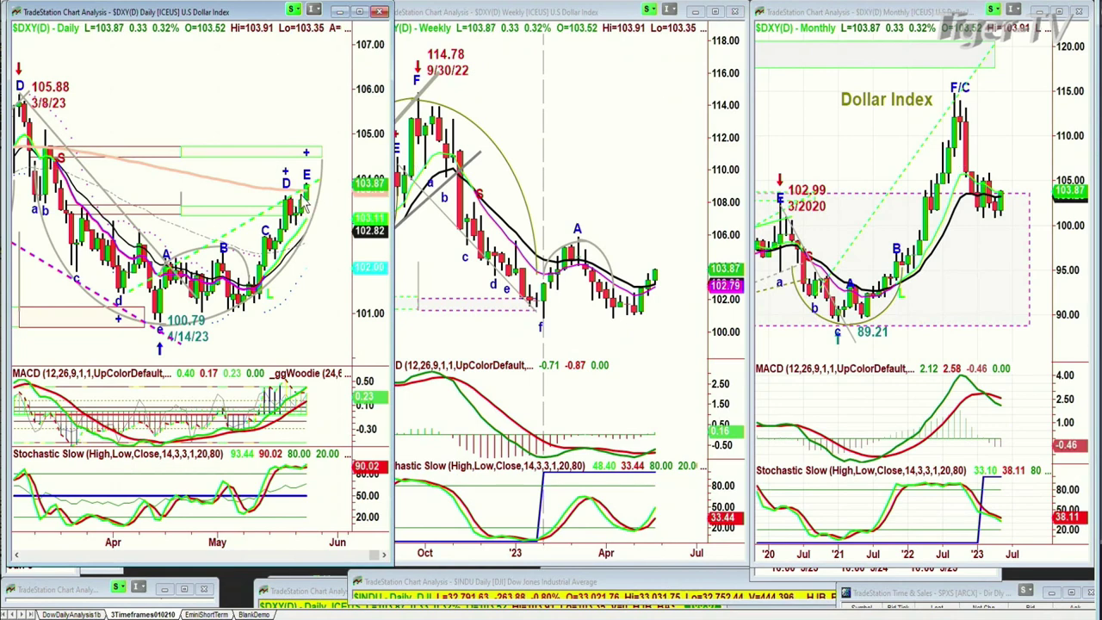
click(288, 137)
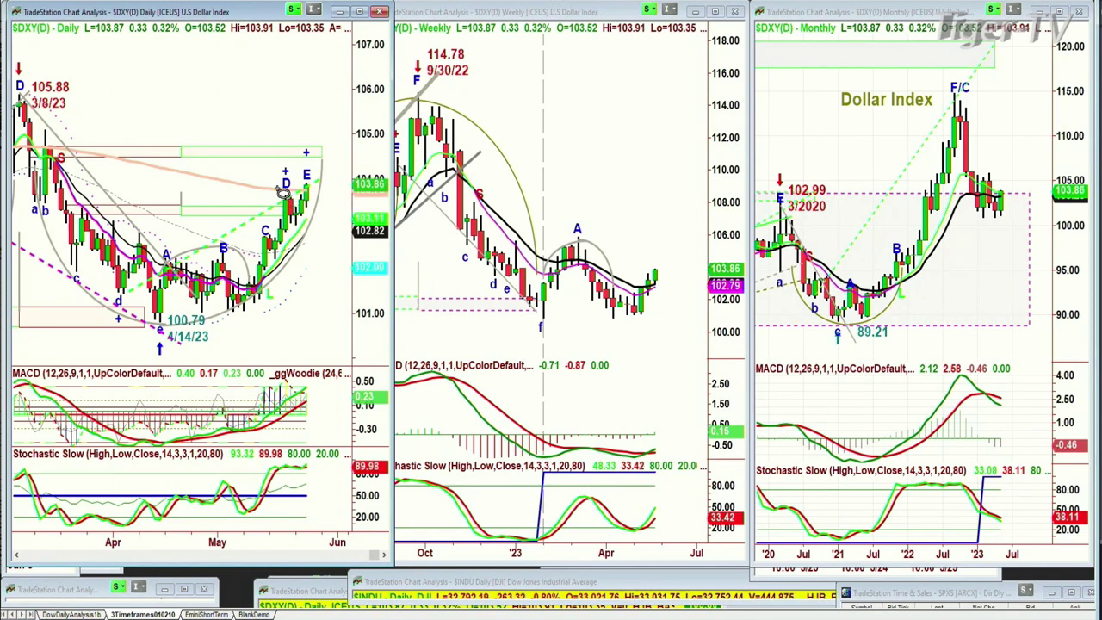
drag(311, 231, 293, 196)
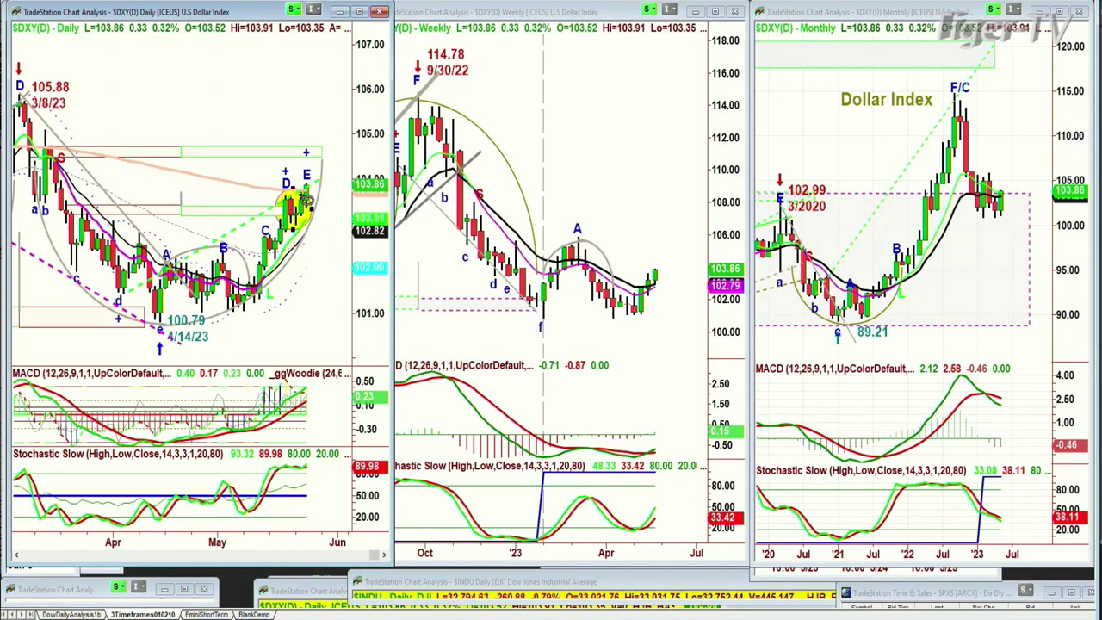
Narrow the weekly Dollar Index chart window to uncover the daily chart's price axis, and shift the weekly chart slightly back in time.
scroll(251, 184, up, 3)
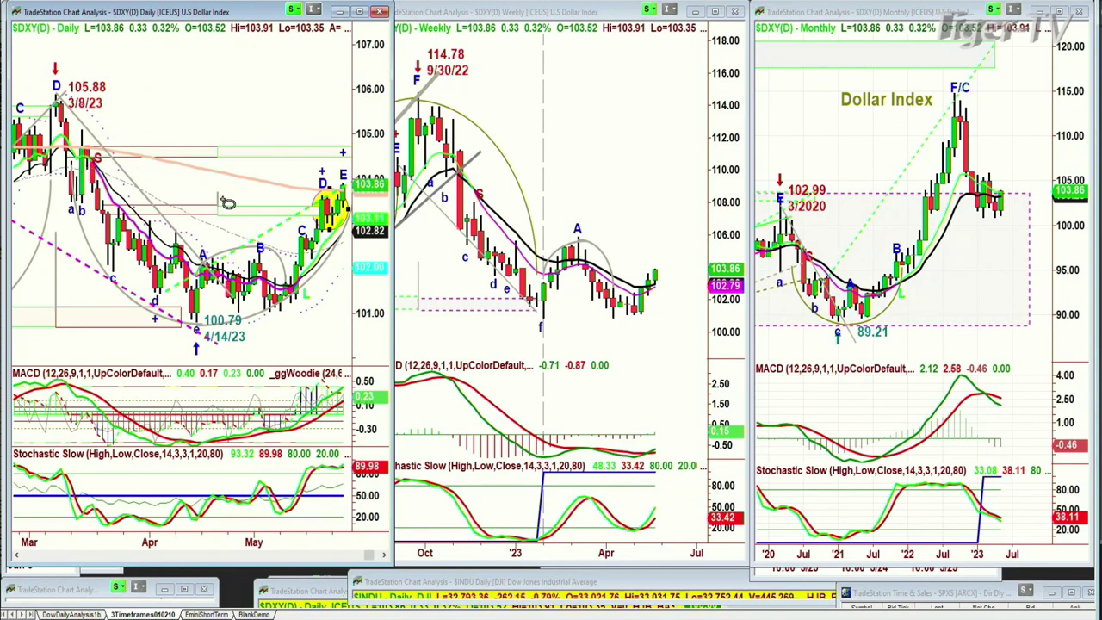
scroll(294, 251, down, 3)
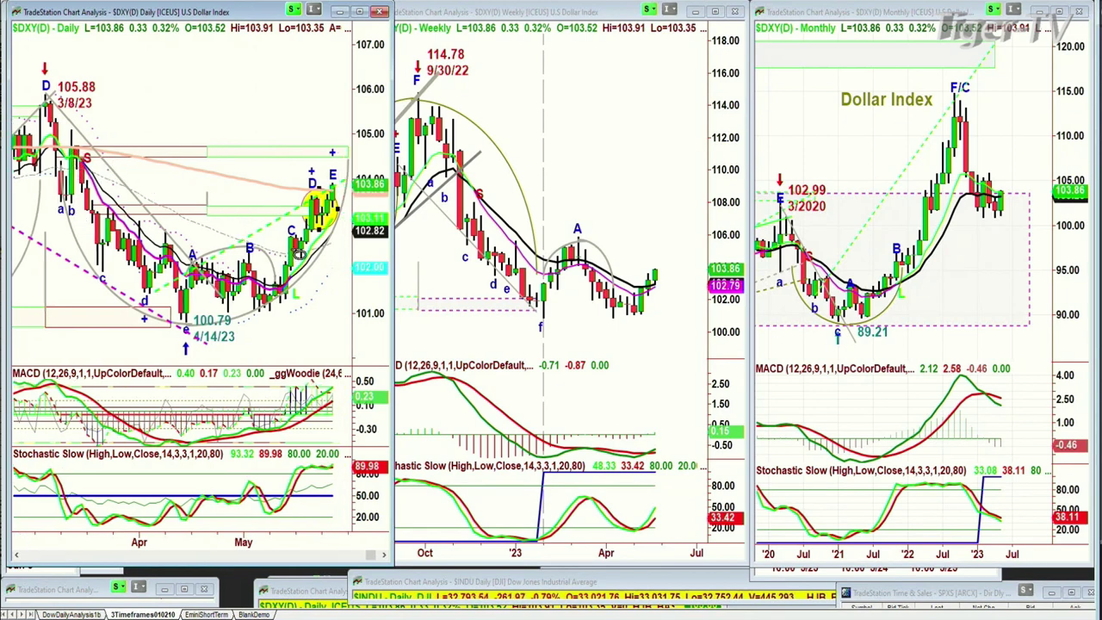
scroll(303, 249, down, 2)
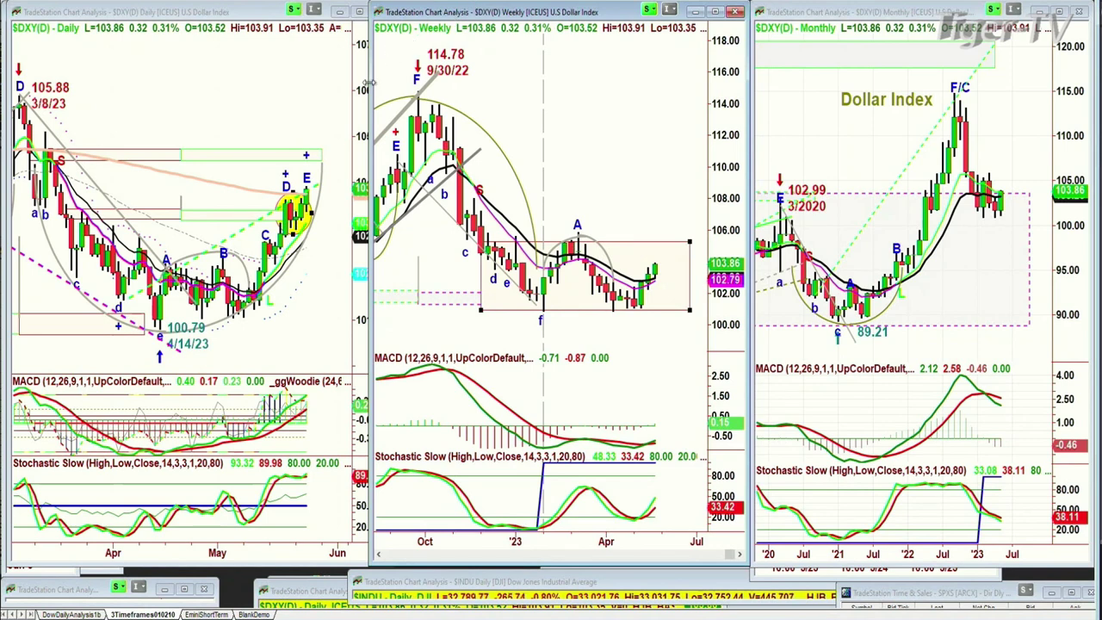
drag(369, 81, 393, 87)
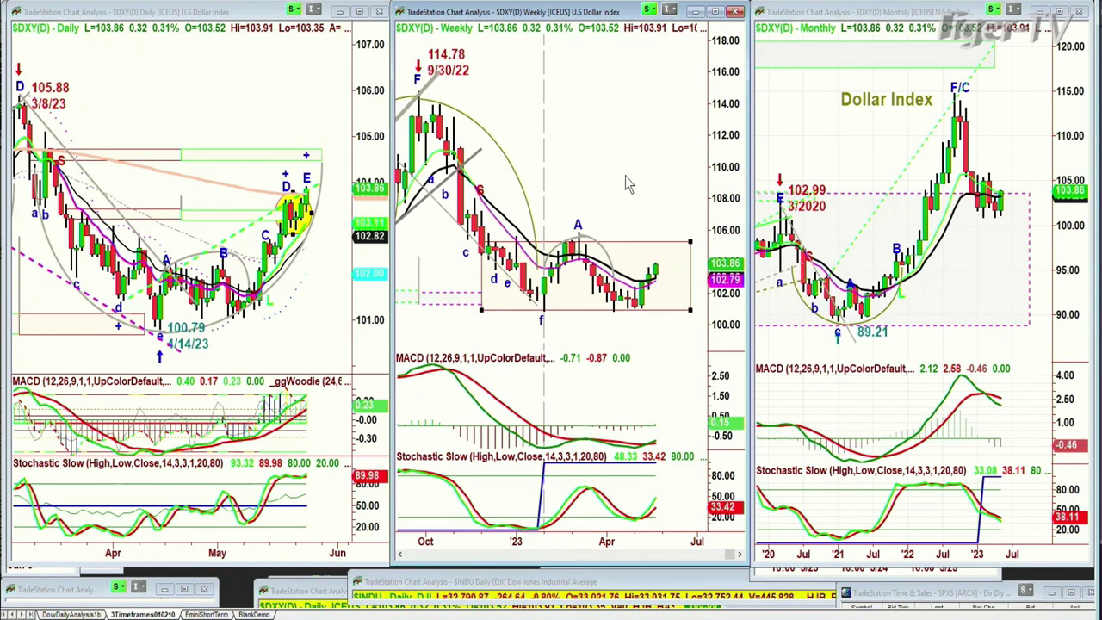
scroll(627, 185, up, 2)
scroll(626, 185, up, 1)
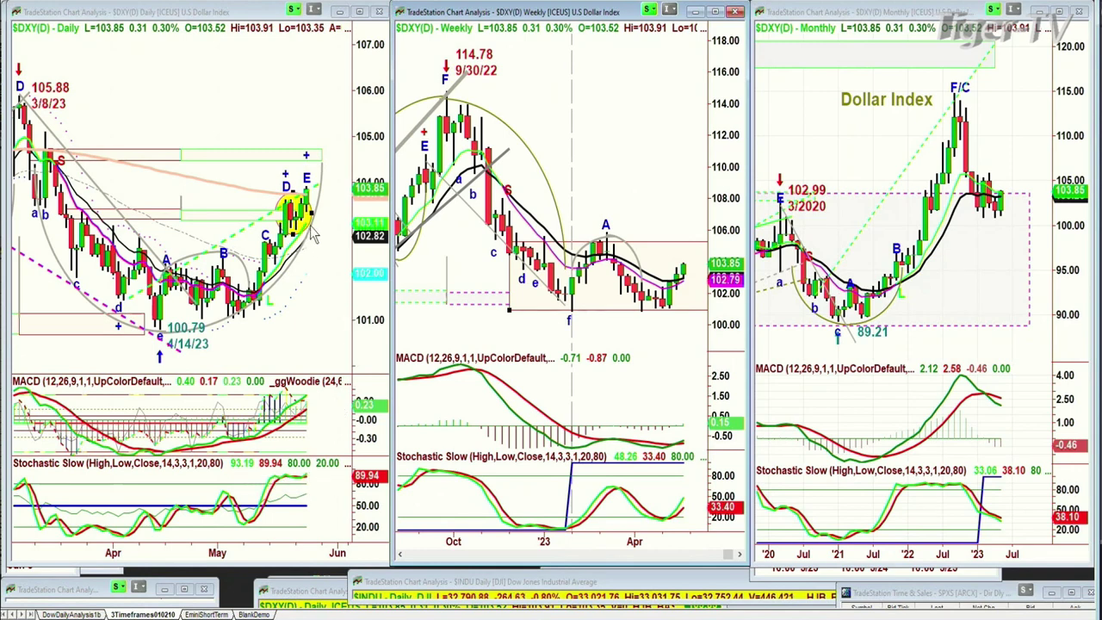
click(326, 105)
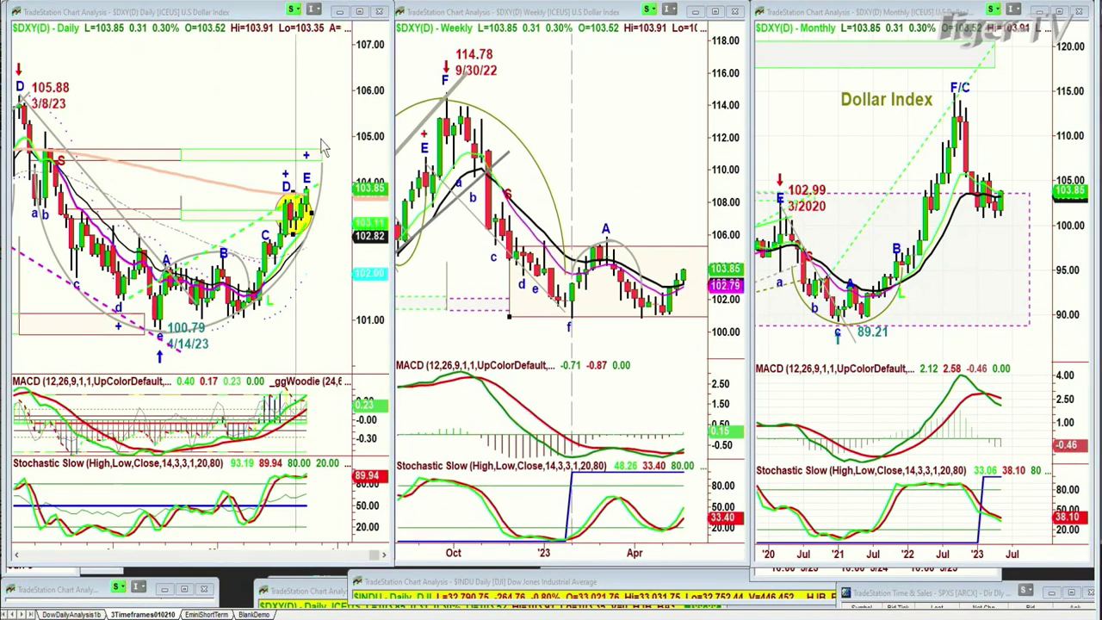
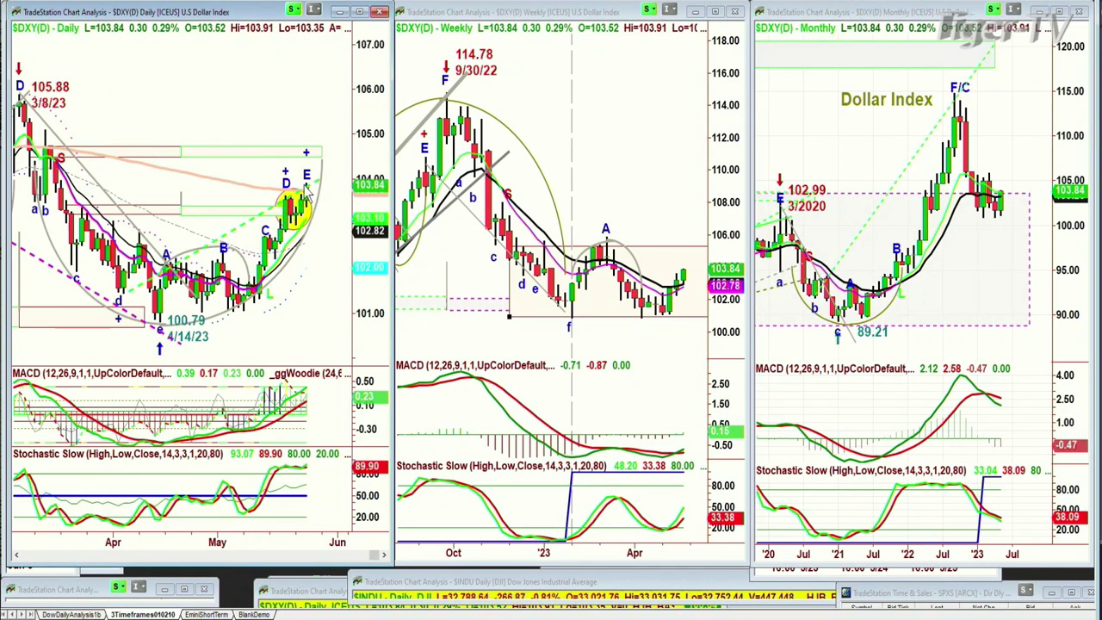
Recolor the dashed green rising trendline on the daily Dollar Index chart to dark blue.
right_click(239, 239)
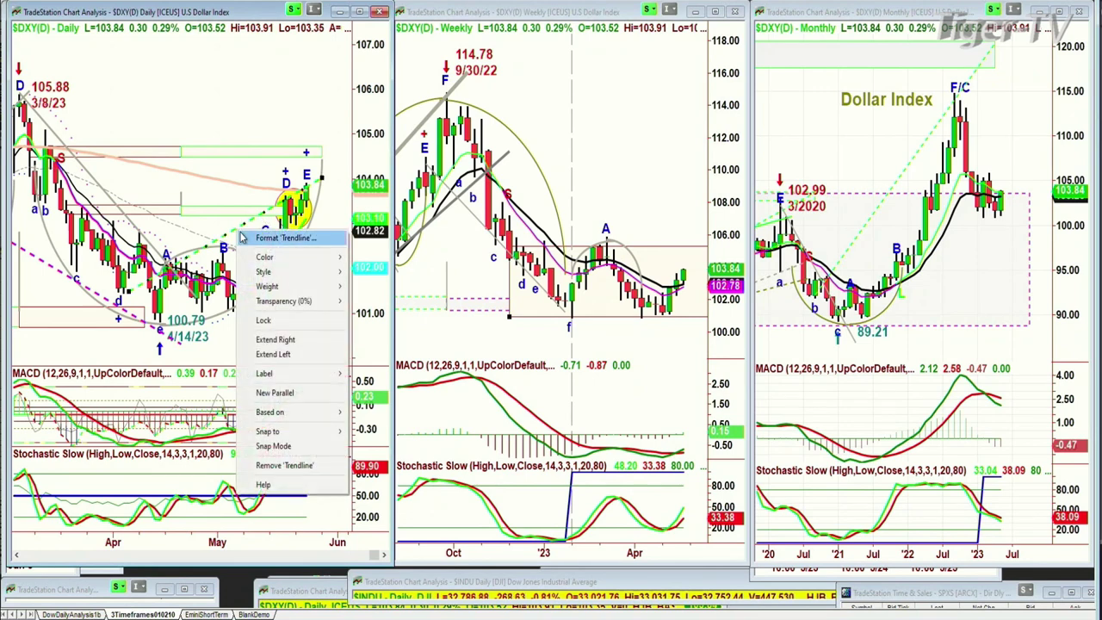
mouse_move(282, 261)
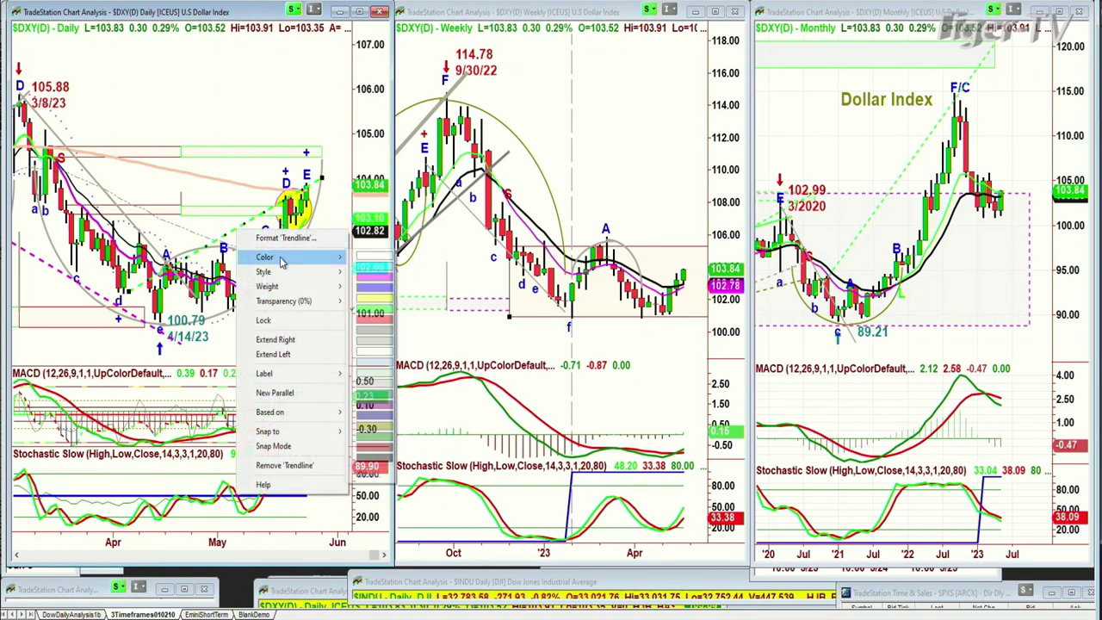
click(366, 288)
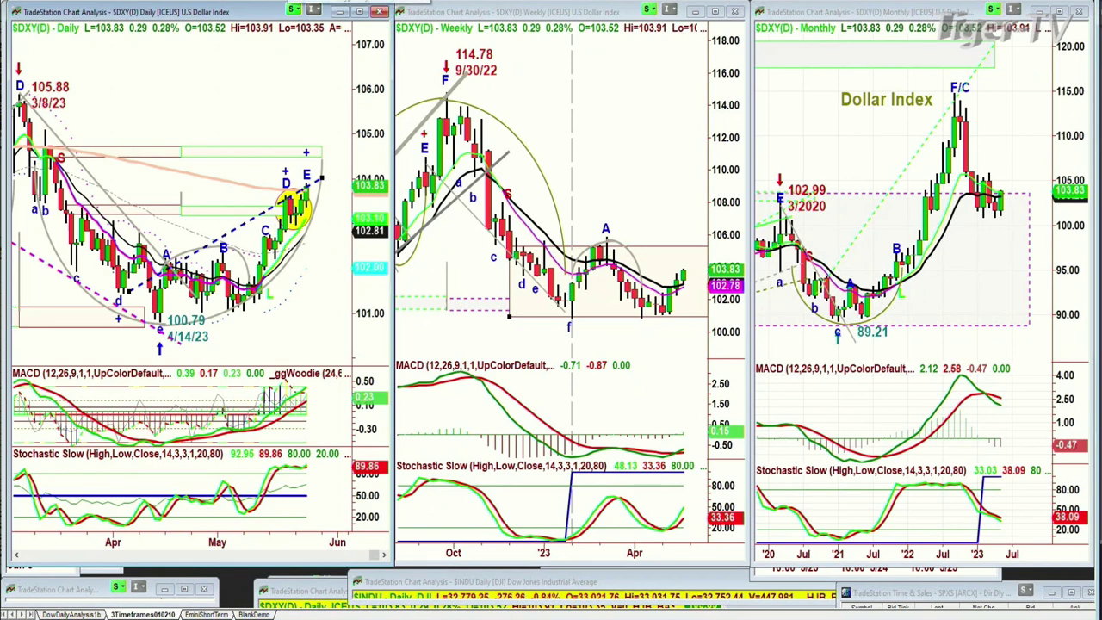
Load SOXS in the three timeframe charts and draw a near-vertical trendline through the middle of the daily chart's arch.
text(SOXS)
key(Return)
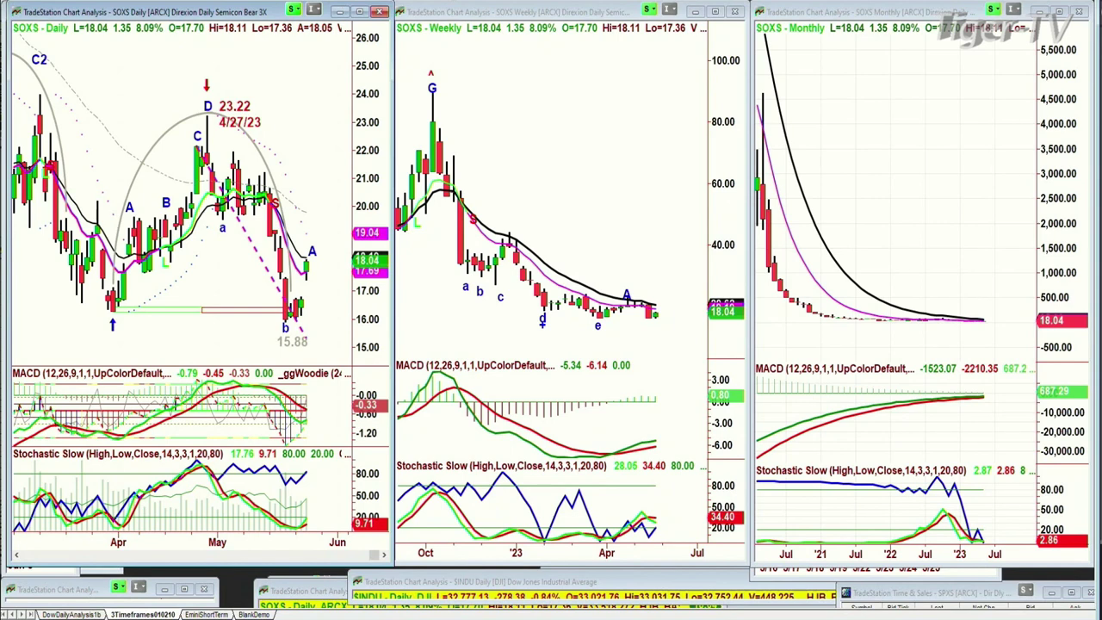
drag(204, 305, 214, 110)
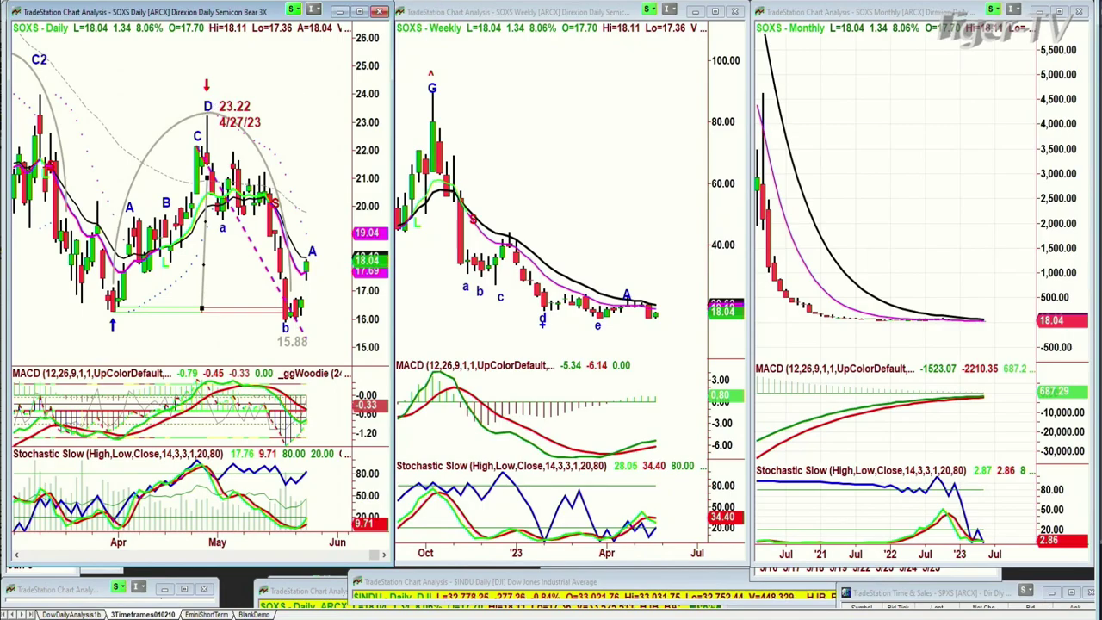
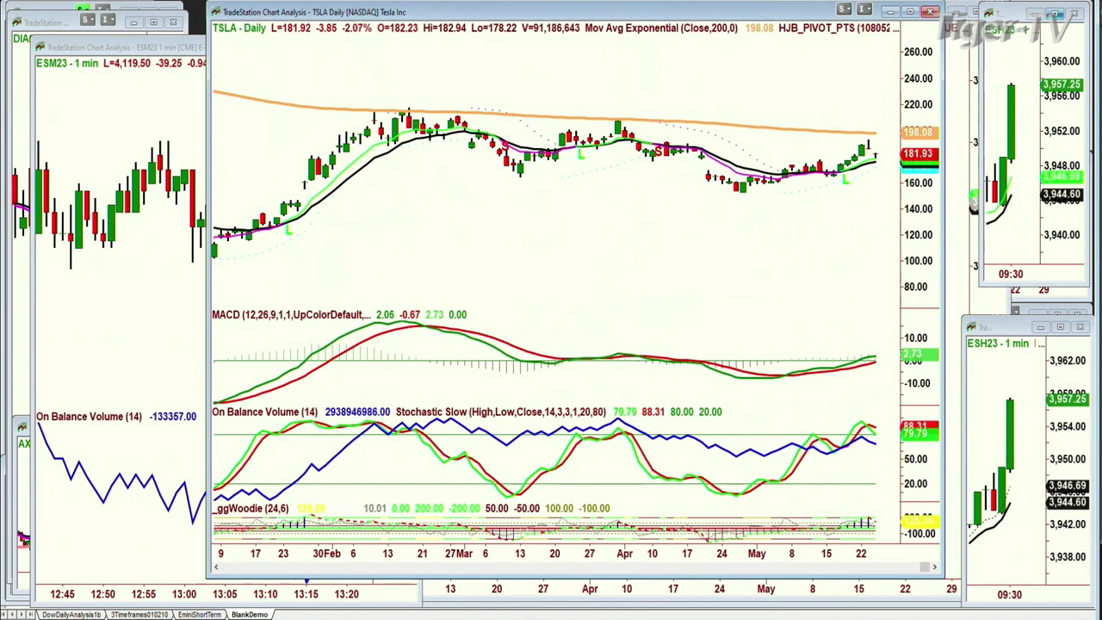
Set the TSLA chart to 60-minute bars and turn on its RSI study with inputs Close, 14, 20, 80.
click(731, 9)
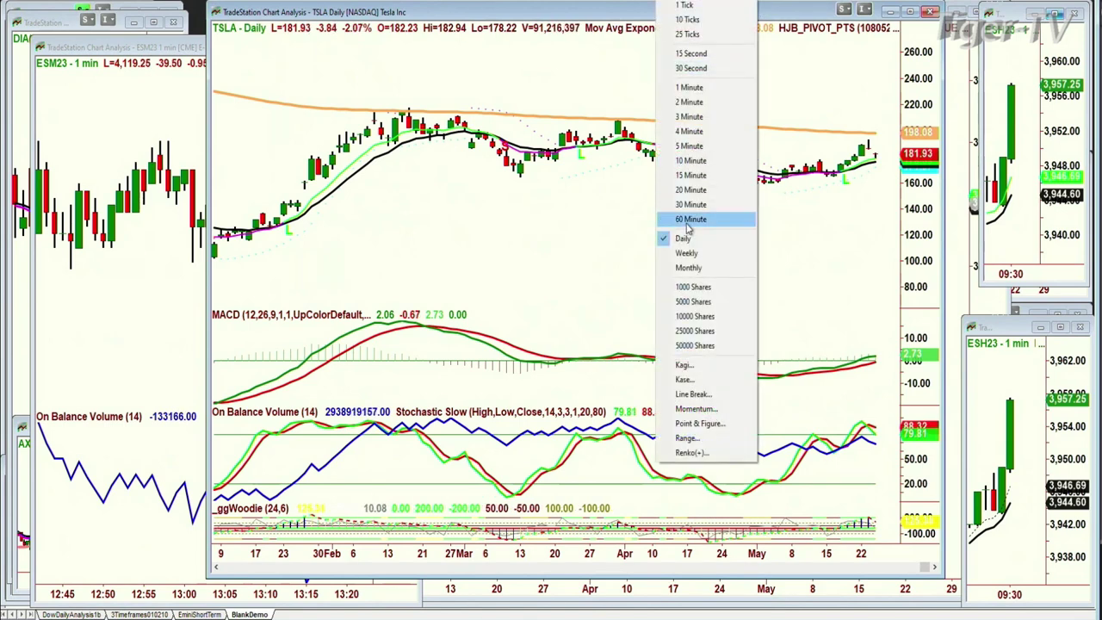
click(691, 218)
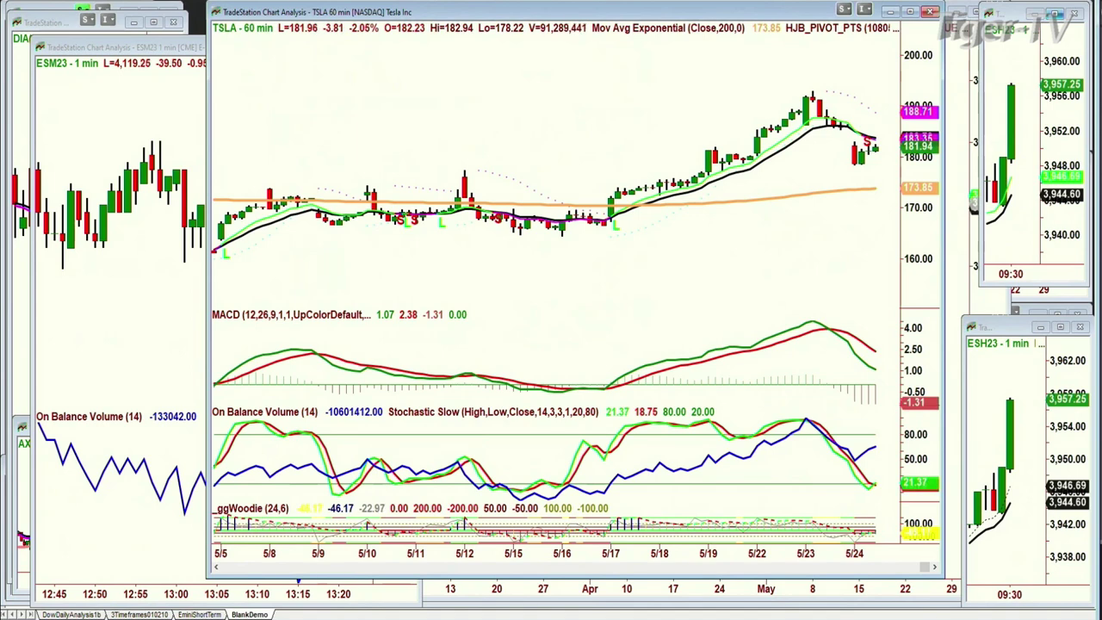
key(shift+F10)
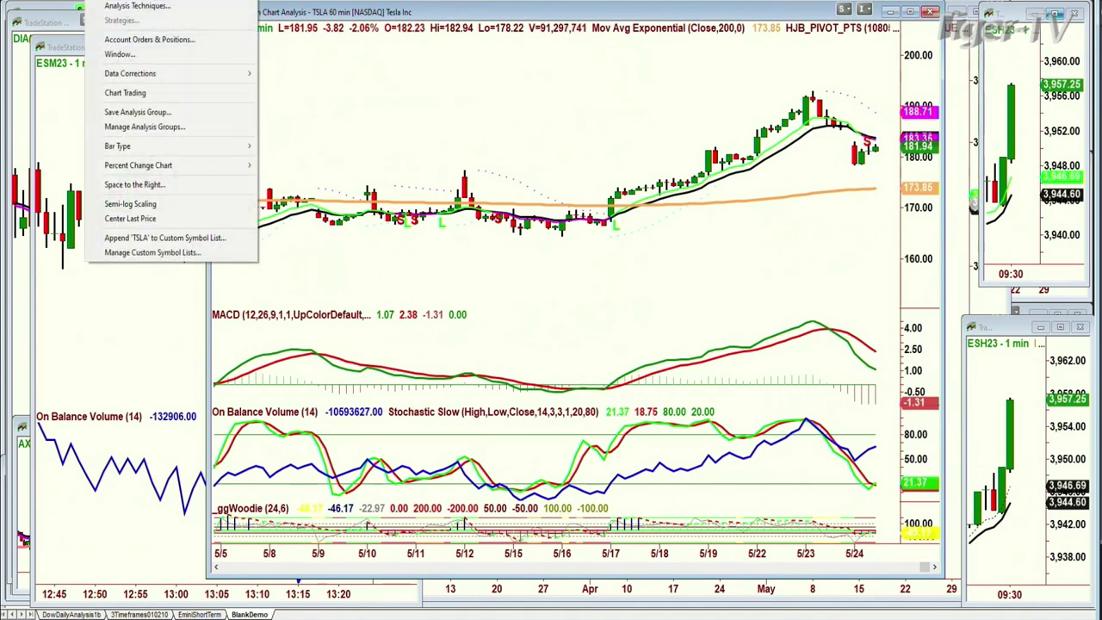
key(Return)
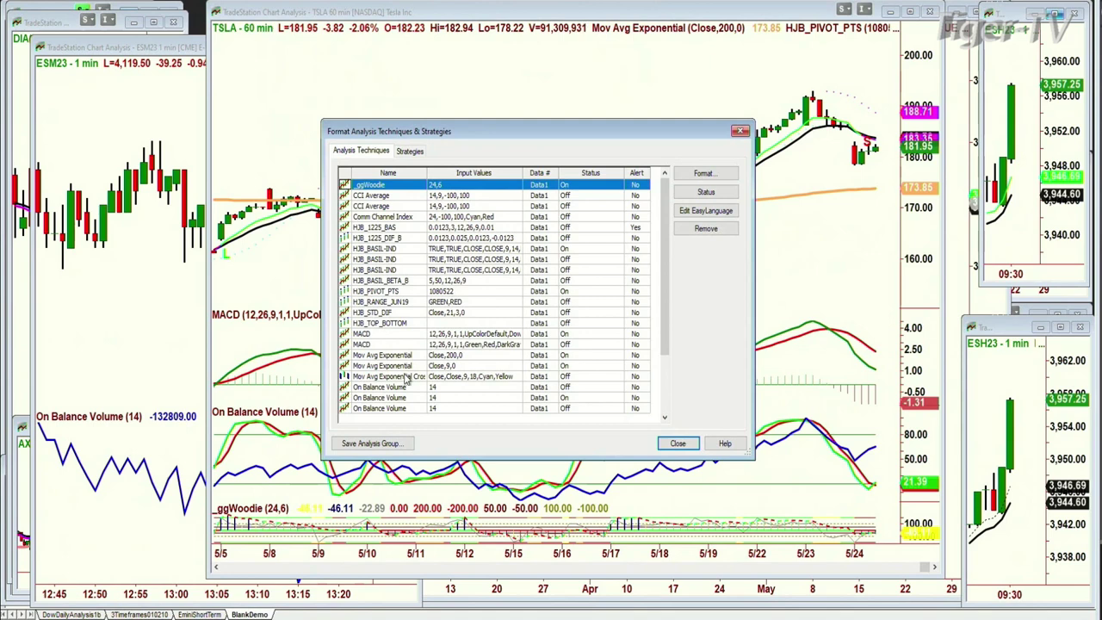
scroll(405, 386, down, 2)
click(402, 378)
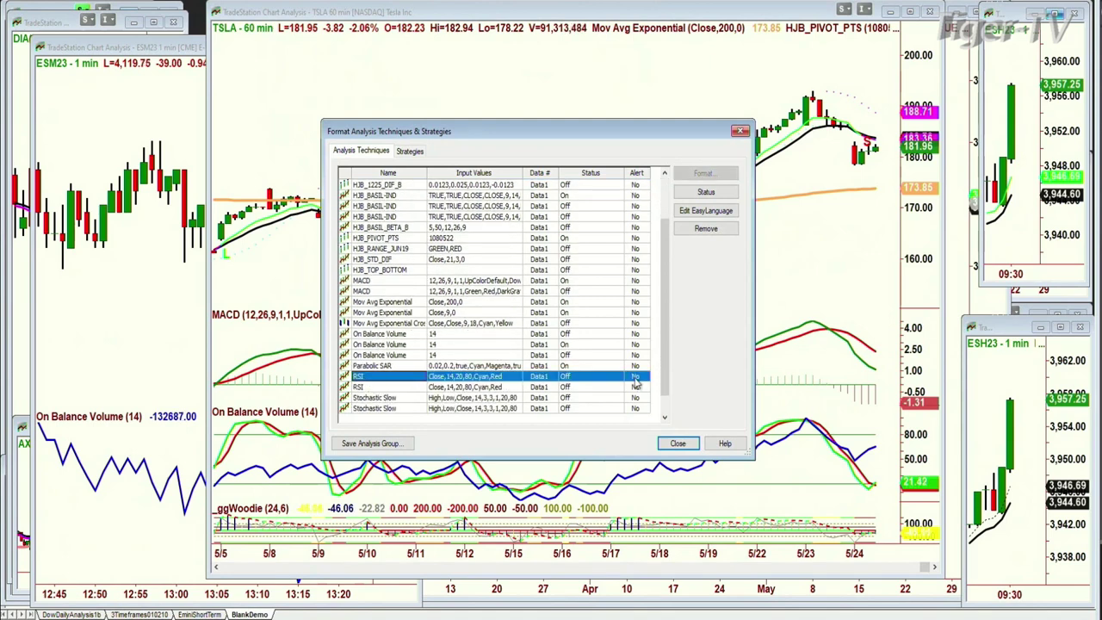
click(706, 192)
click(678, 443)
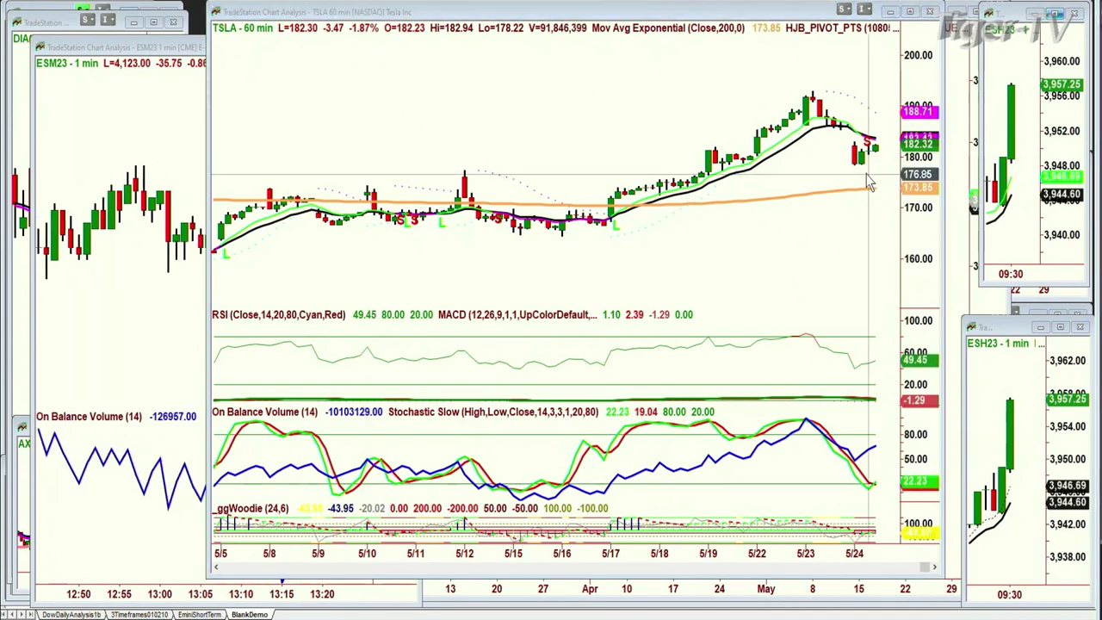
Bring up the 3Timeframes010210 workspace and examine Tesla's daily chart from February through May.
mouse_move(855, 182)
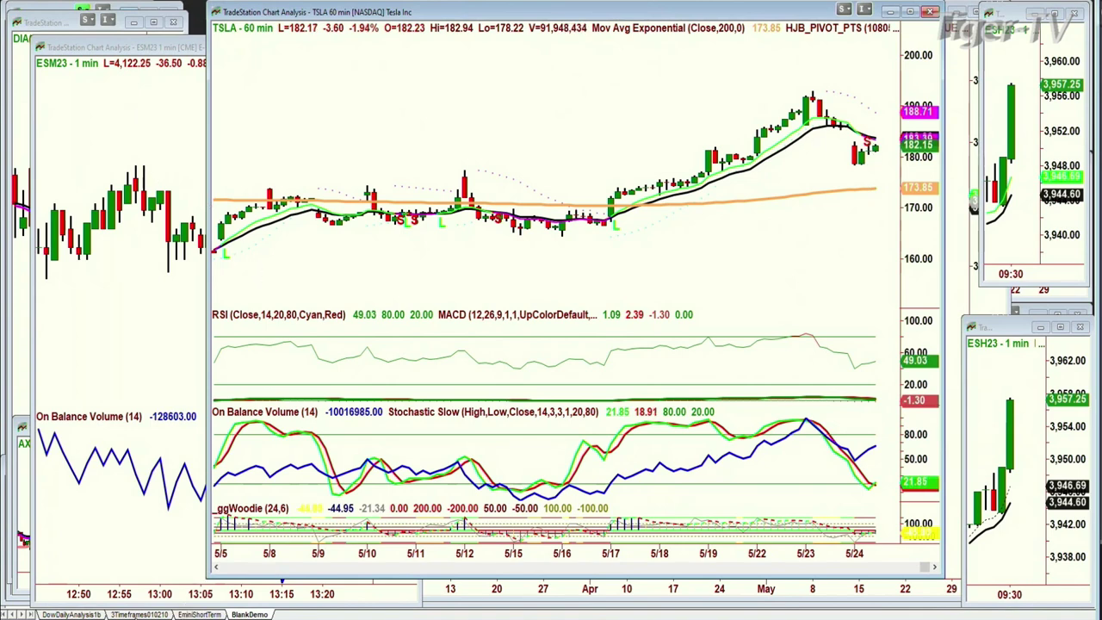
click(140, 614)
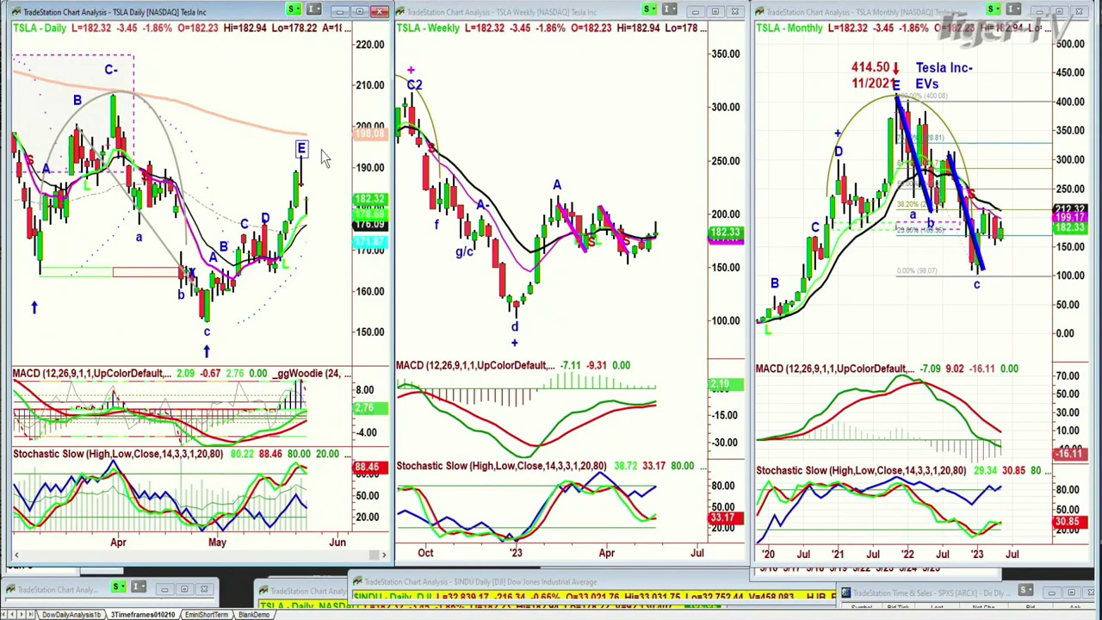
scroll(228, 161, up, 5)
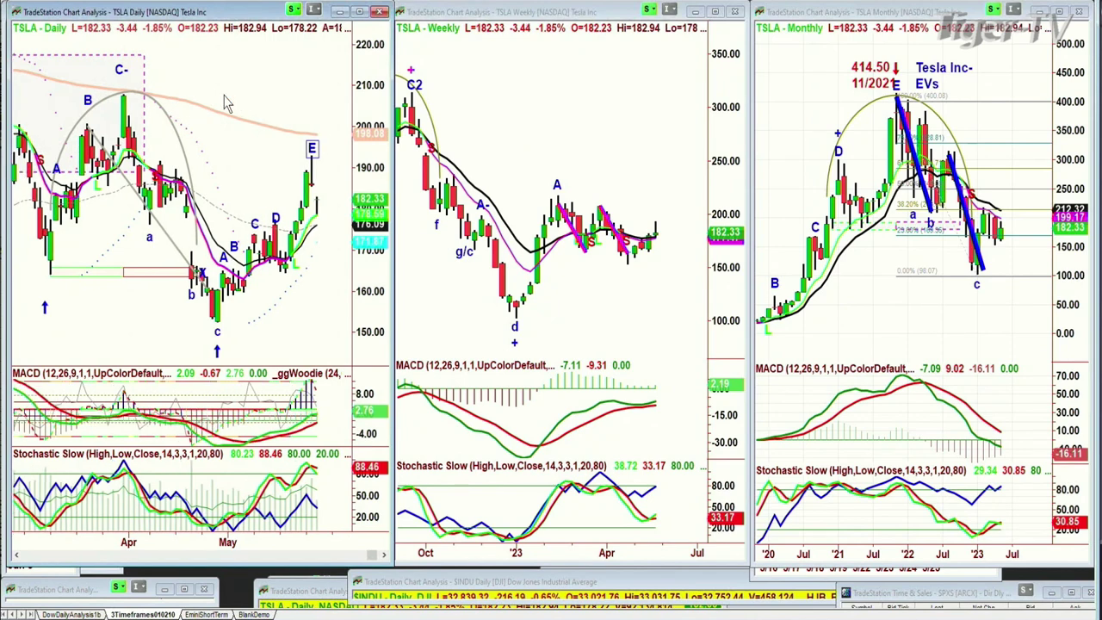
scroll(240, 148, up, 3)
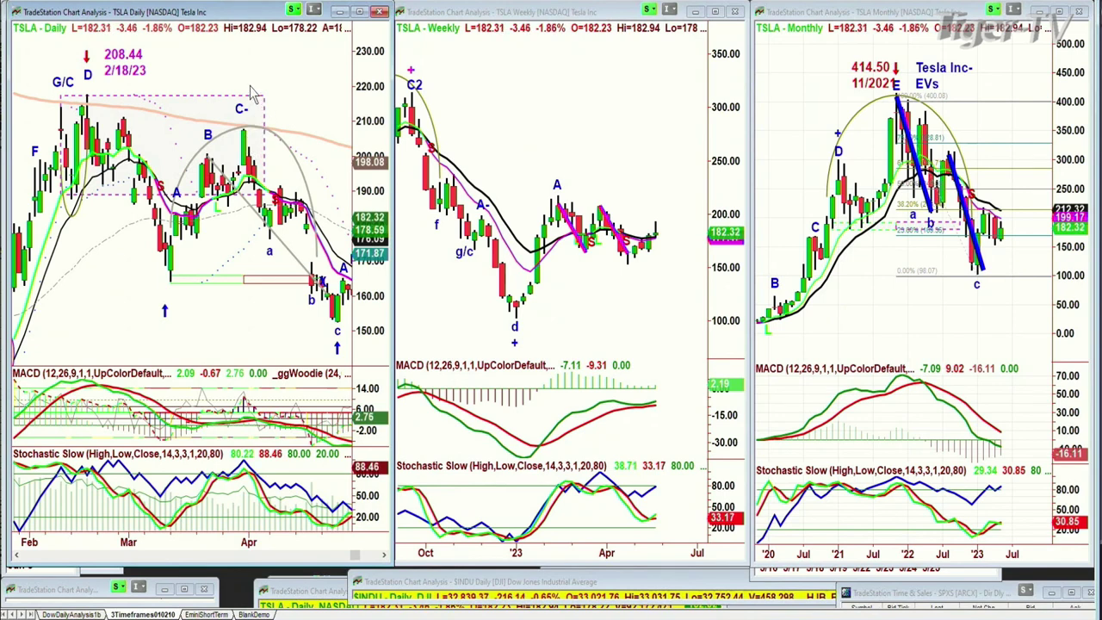
mouse_move(243, 77)
scroll(290, 308, down, 10)
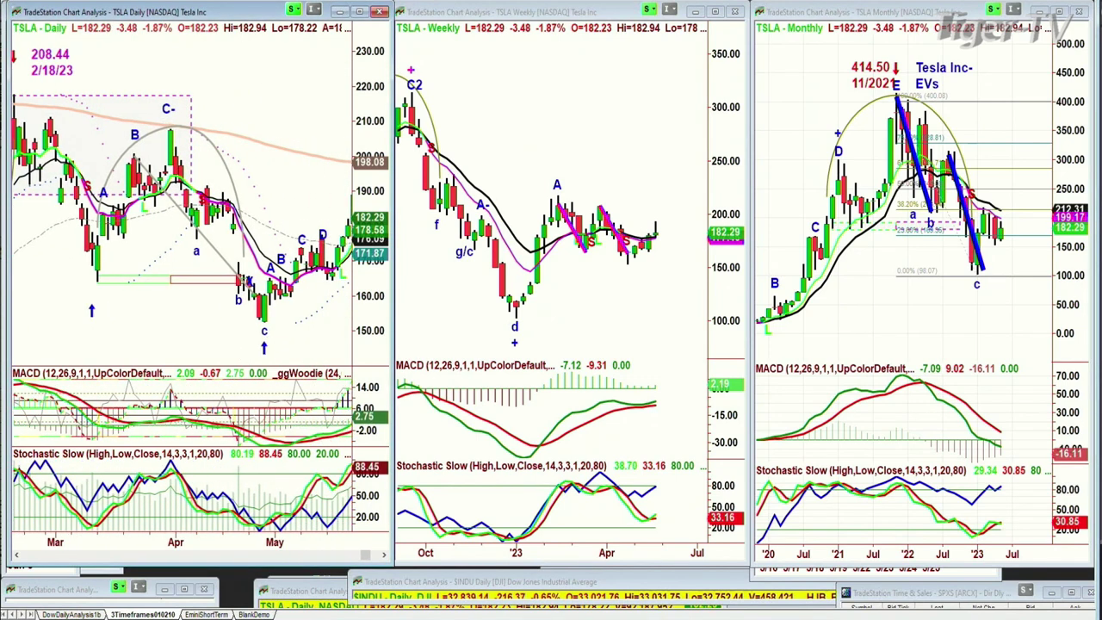
scroll(191, 212, down, 3)
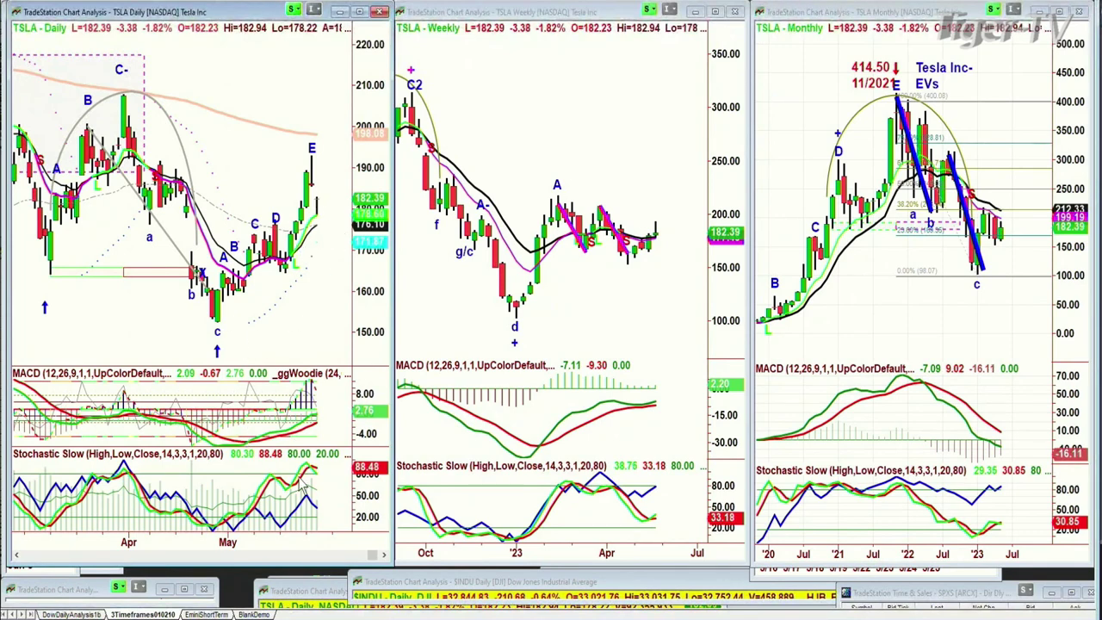
Check the E-mini S&P 500 charts in the EminiShortTerm workspace, and return to the TSLA 60-minute chart in BlankDemo.
click(204, 614)
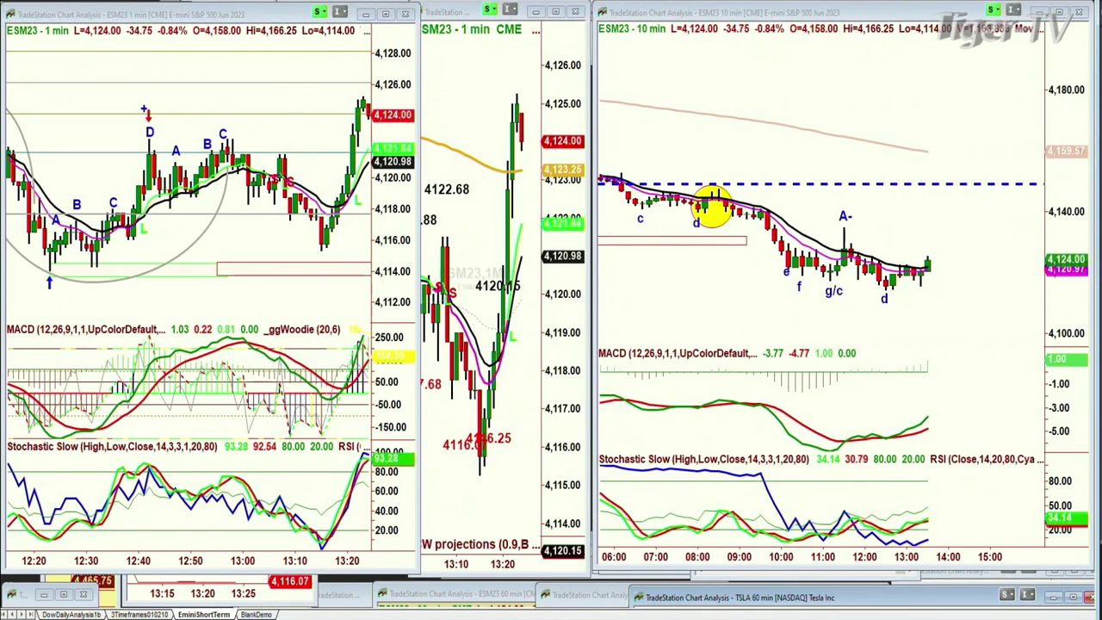
key(alt+w)
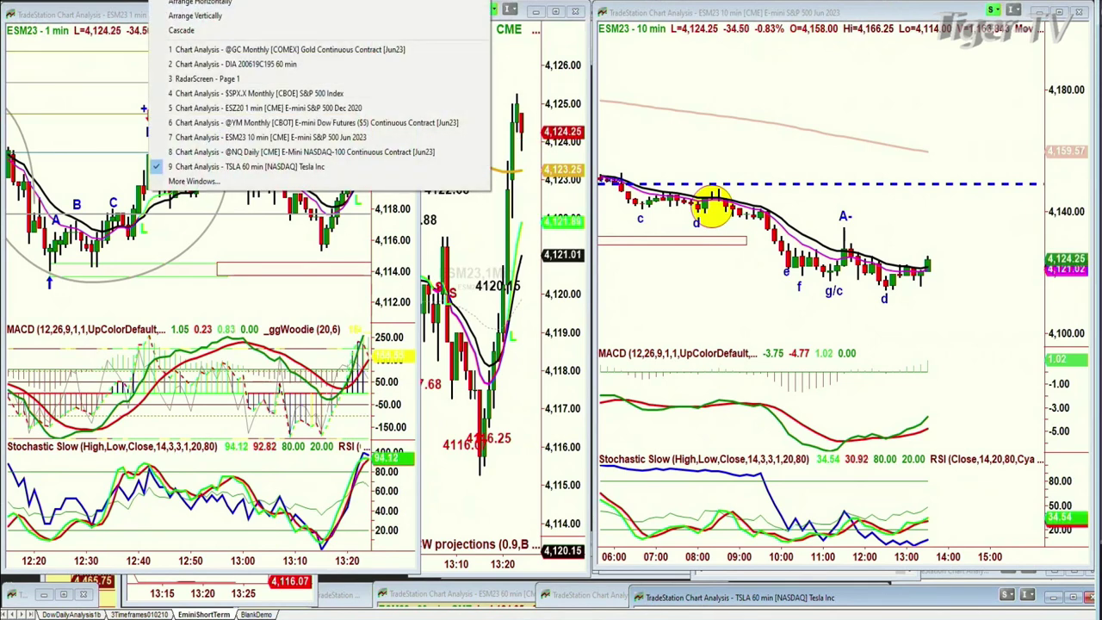
click(208, 65)
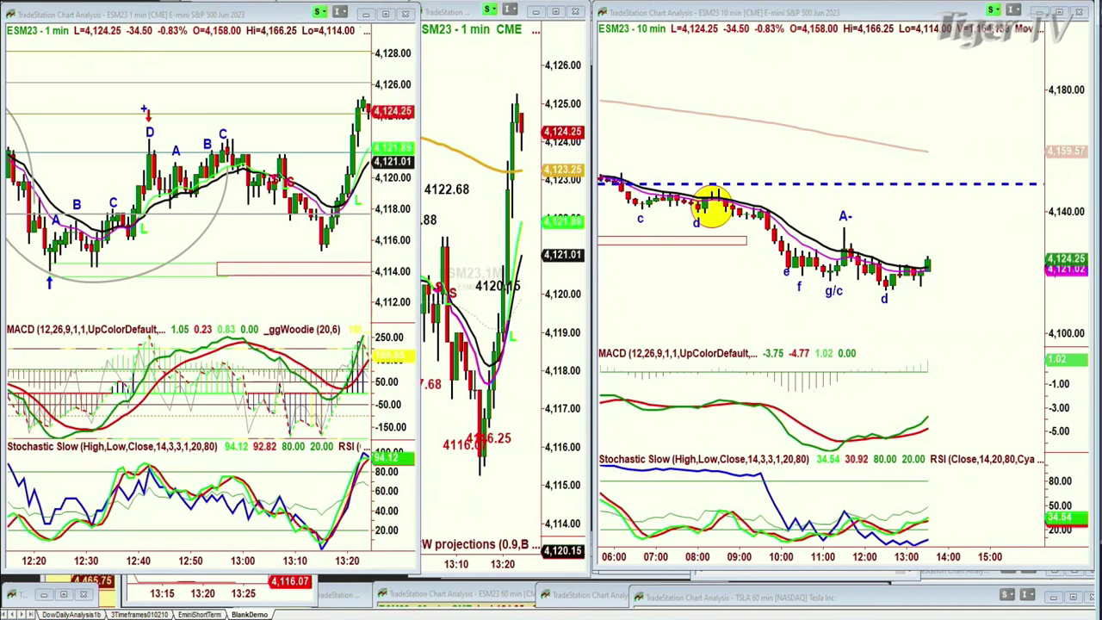
click(256, 613)
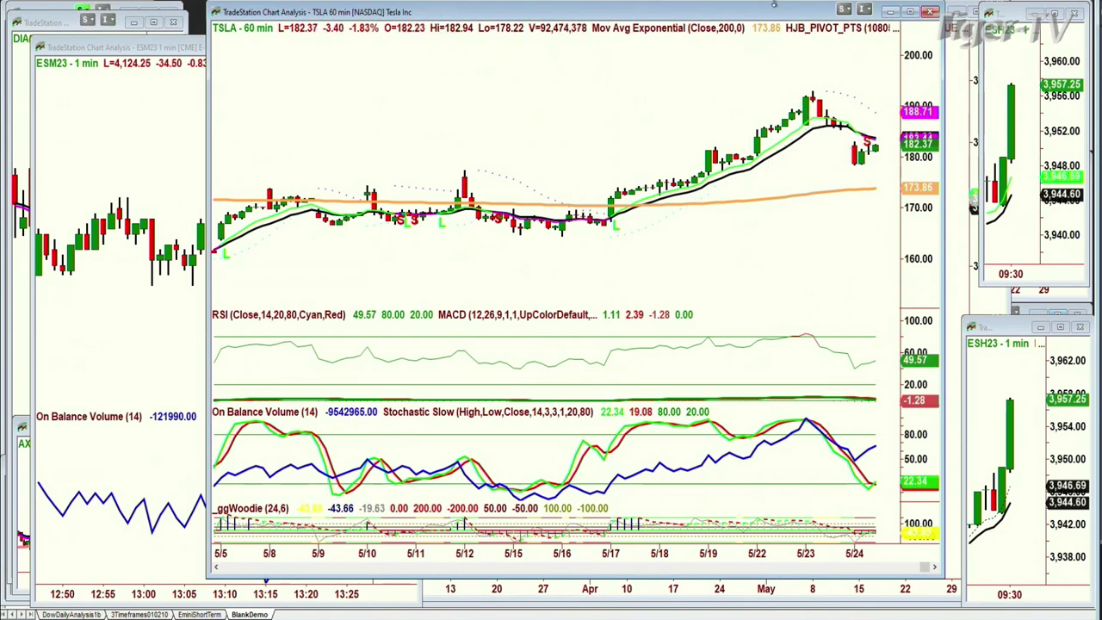
Set the TSLA chart to 30-minute bars and inspect the price data of the 10:00 bar on 05/24/23.
click(673, 17)
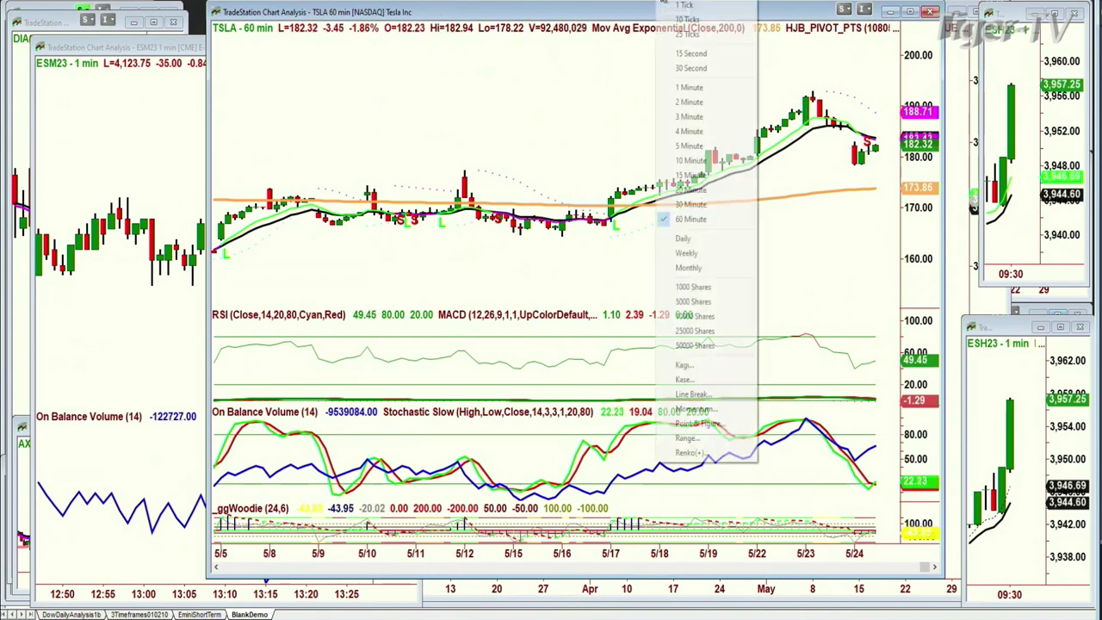
click(690, 204)
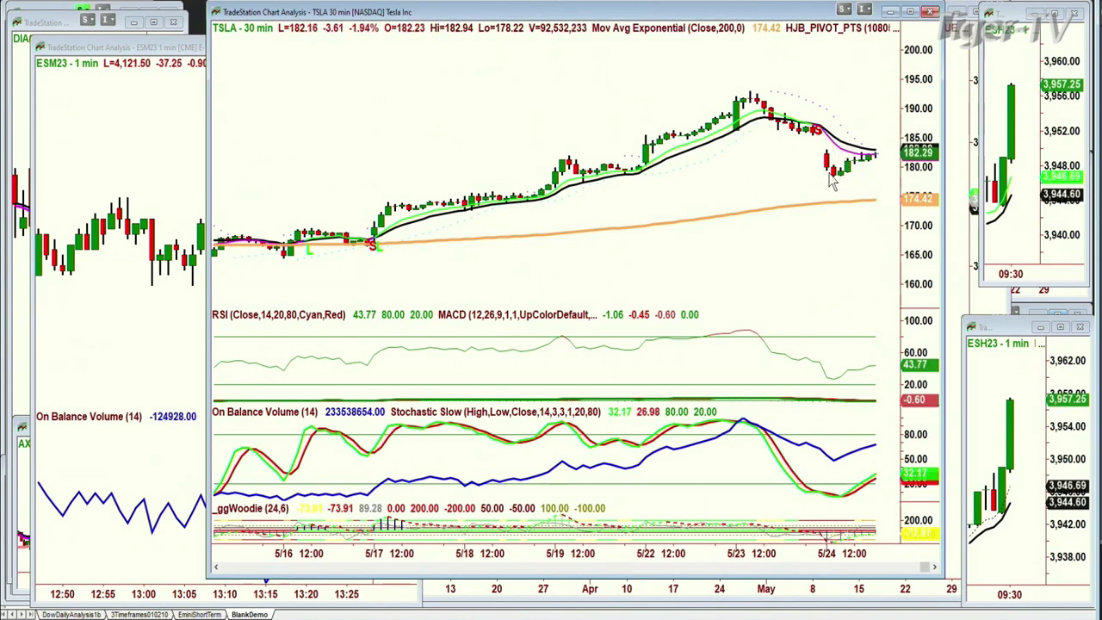
mouse_move(828, 178)
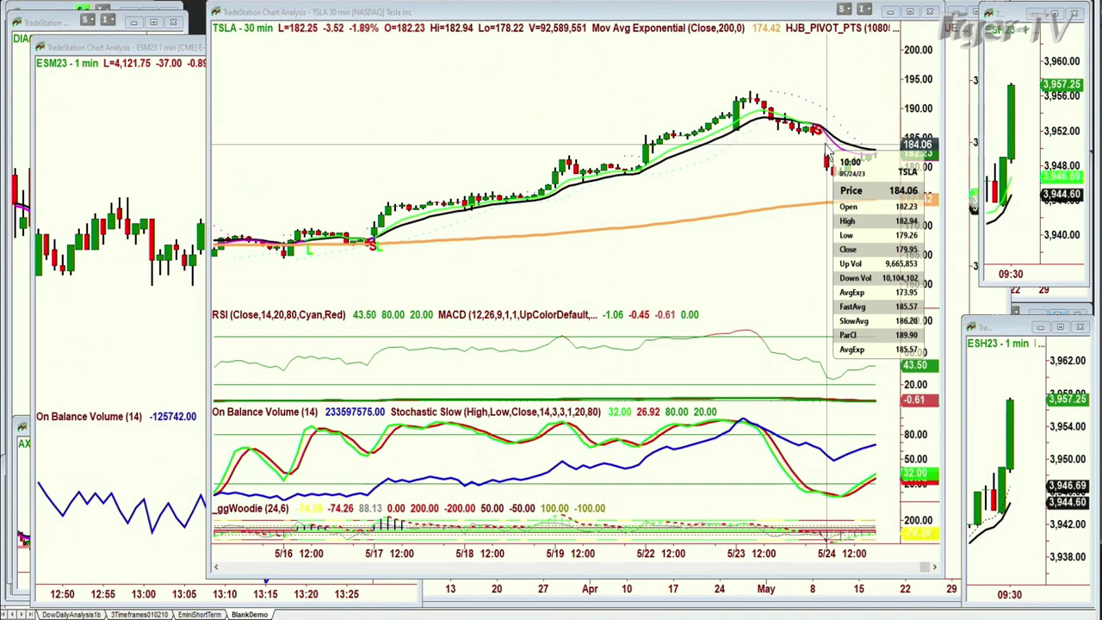
click(805, 154)
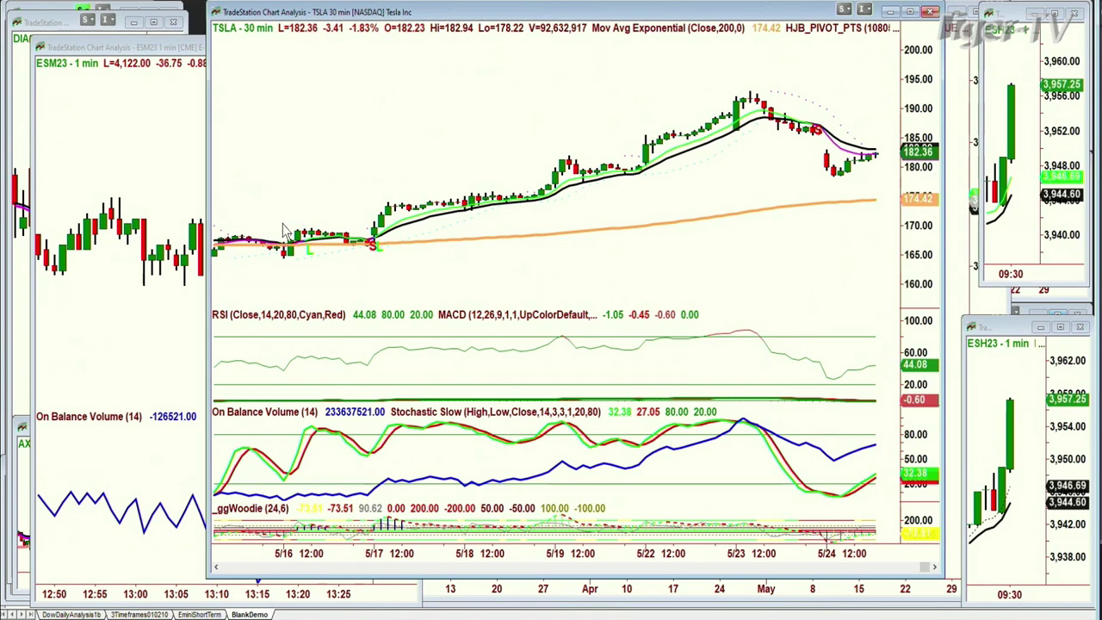
Narrow the TSLA chart window to uncover more of the ESM23 1-minute chart behind it.
drag(209, 182, 182, 180)
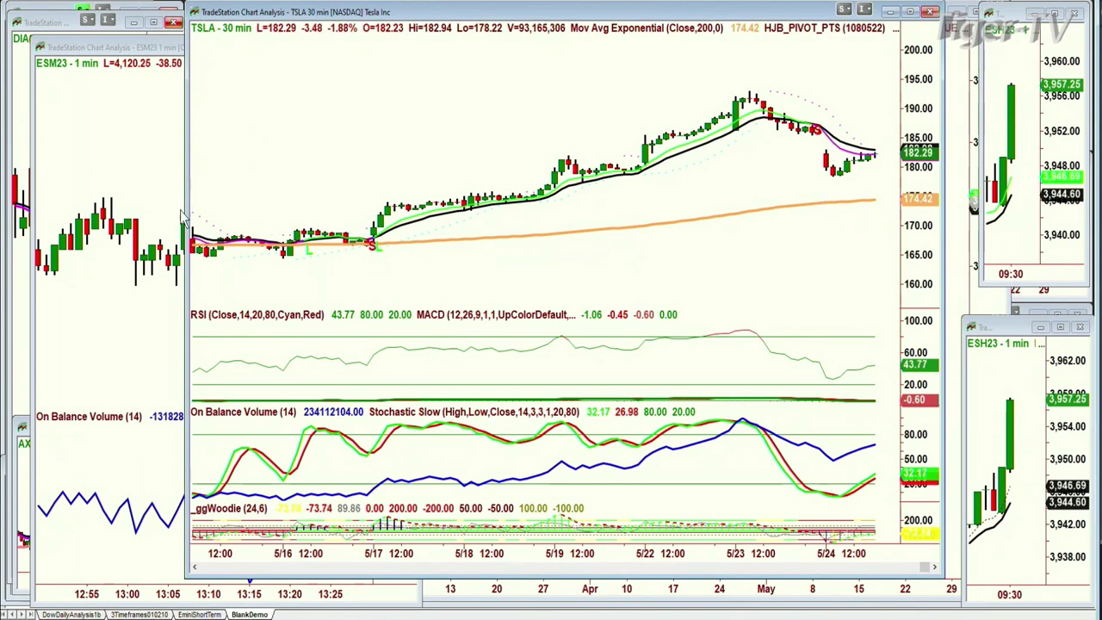
drag(187, 190, 280, 190)
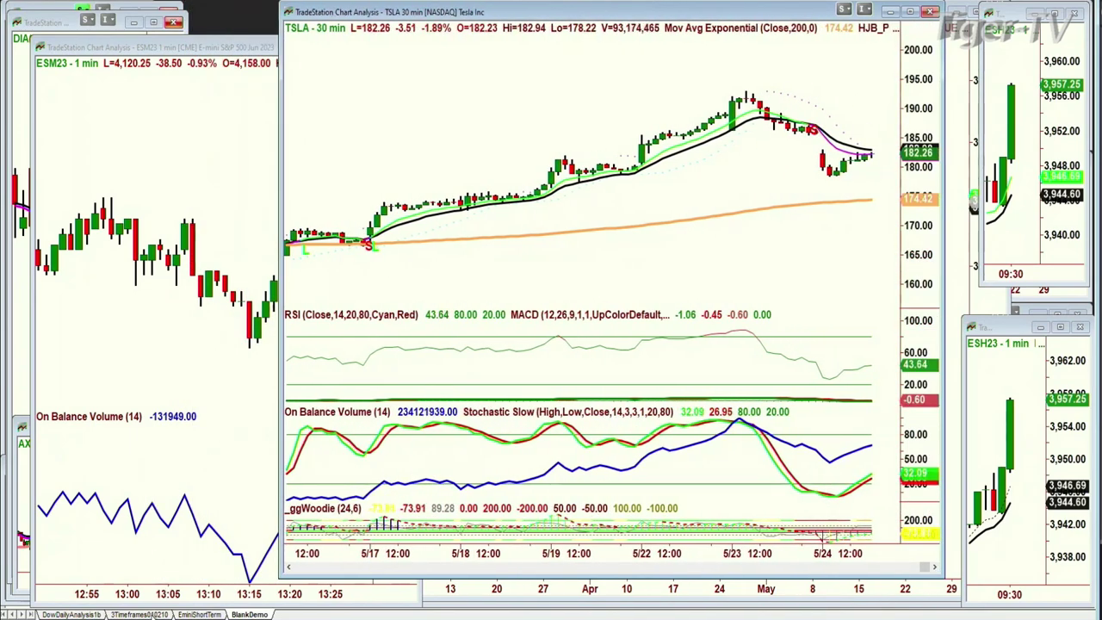
Load $DXY in the 3Timeframes010210 workspace charts and draw a wide cup-shaped arc beneath the weekly chart's price bars.
click(140, 614)
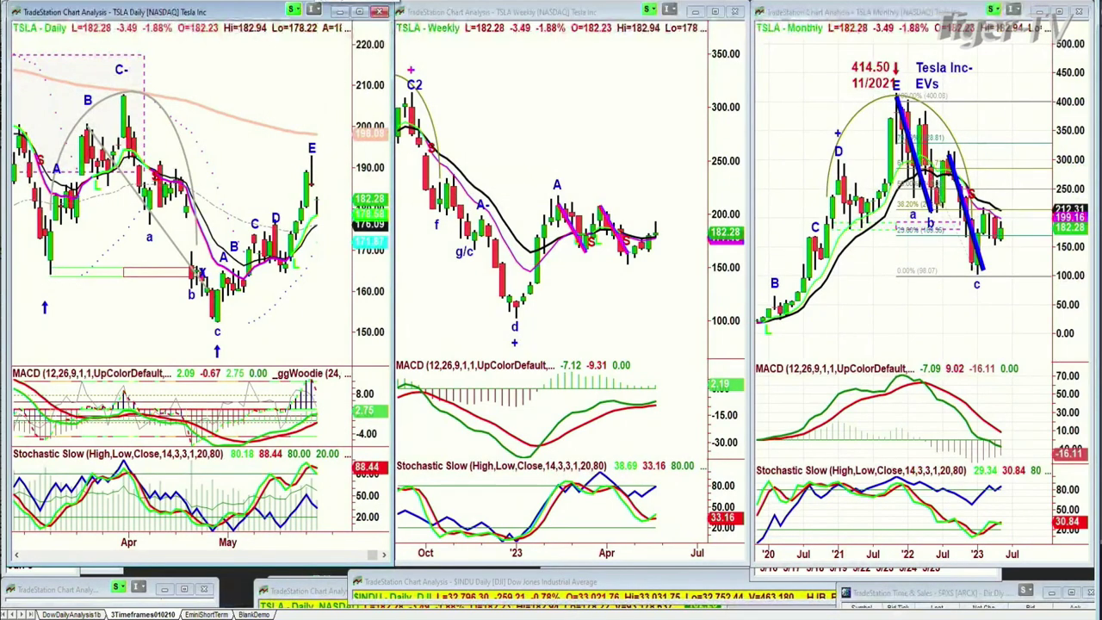
text($DXY)
key(Return)
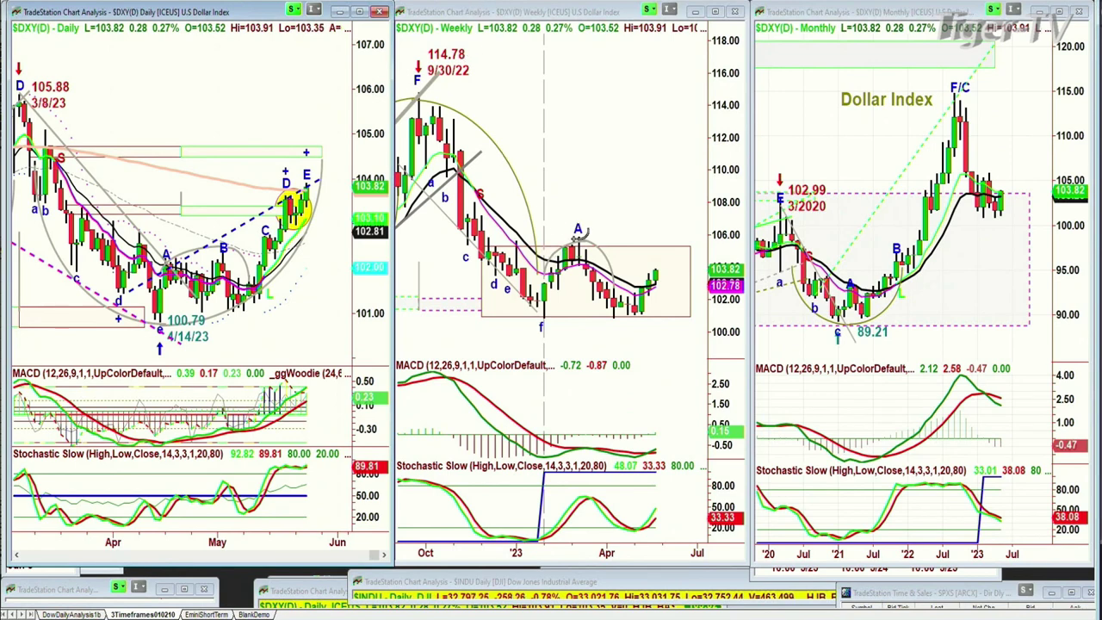
mouse_move(457, 228)
mouse_down()
mouse_move(516, 331)
mouse_move(600, 339)
mouse_move(664, 284)
mouse_move(668, 237)
mouse_up()
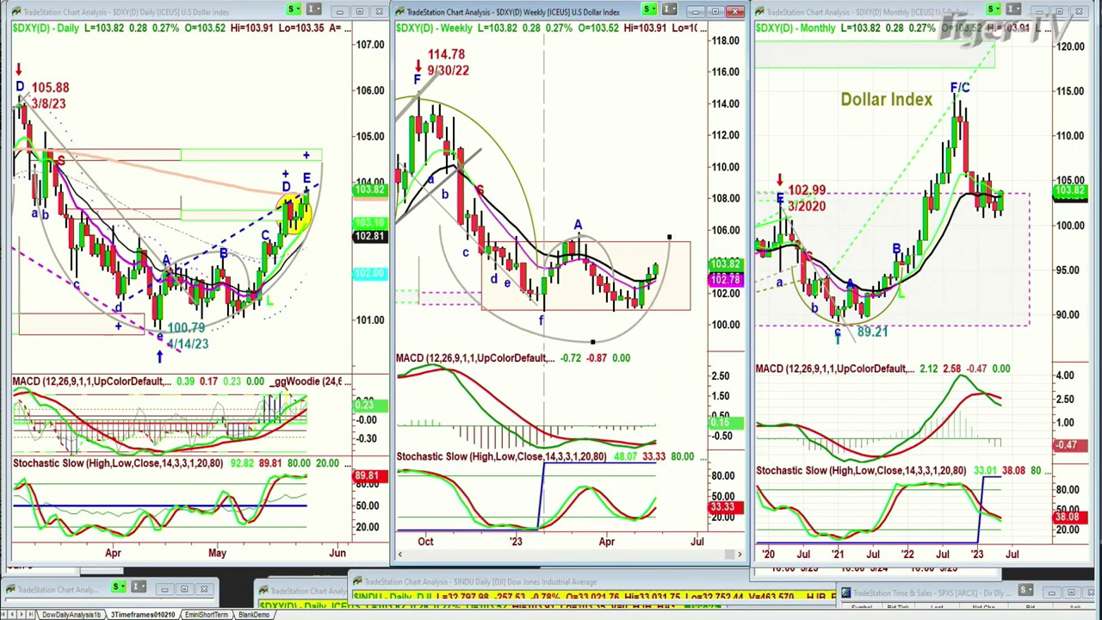